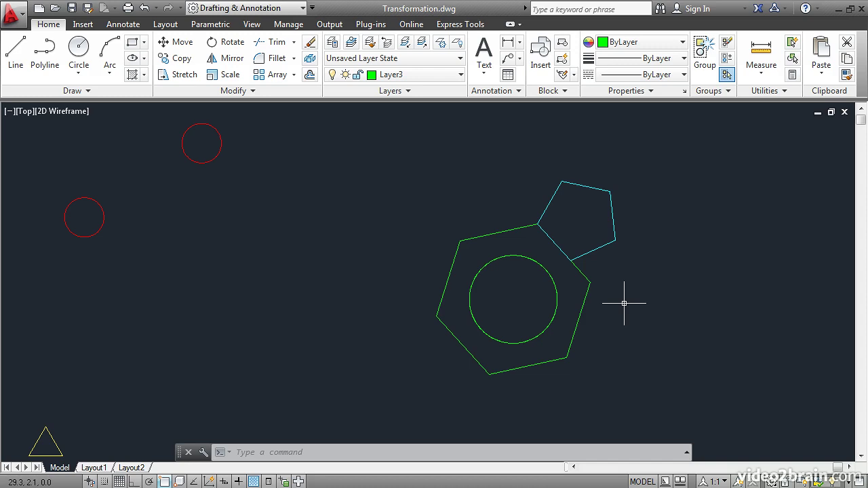
Step: Scale the uppermost red circle freehand about its center to roughly 3.3 times its size
{"action": "left_click", "coordinate": [231, 76]}
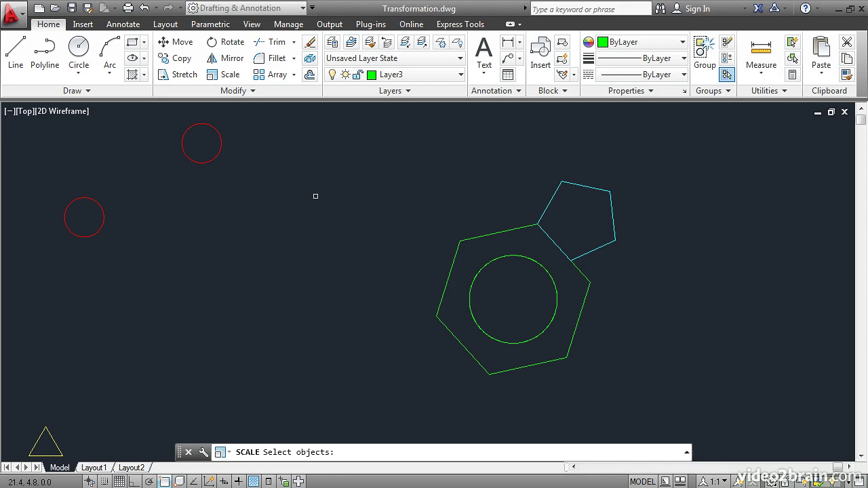
{"action": "scroll", "coordinate": [316, 196], "scroll_direction": "down", "scroll_amount": 4}
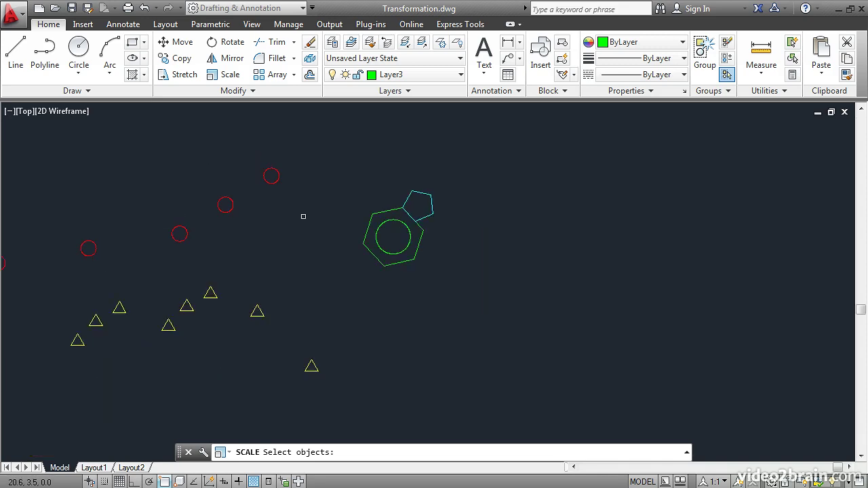
{"action": "middle_click_drag", "start_coordinate": [301, 223], "coordinate": [446, 226]}
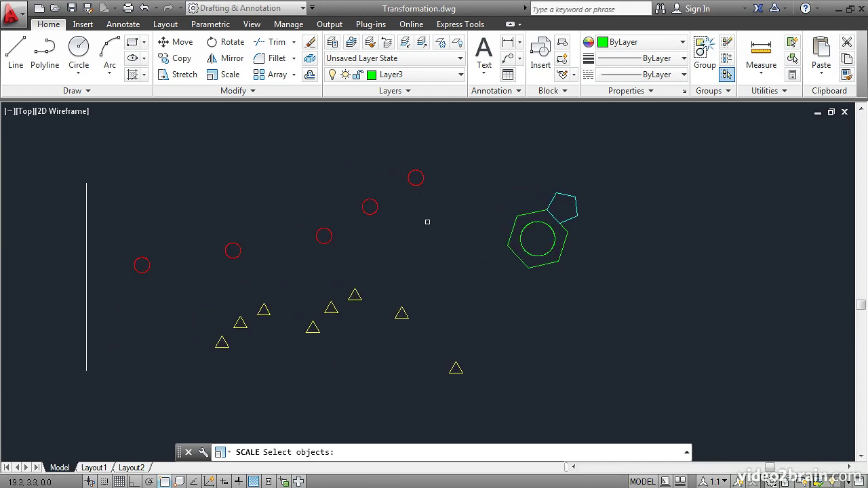
{"action": "left_click", "coordinate": [420, 184]}
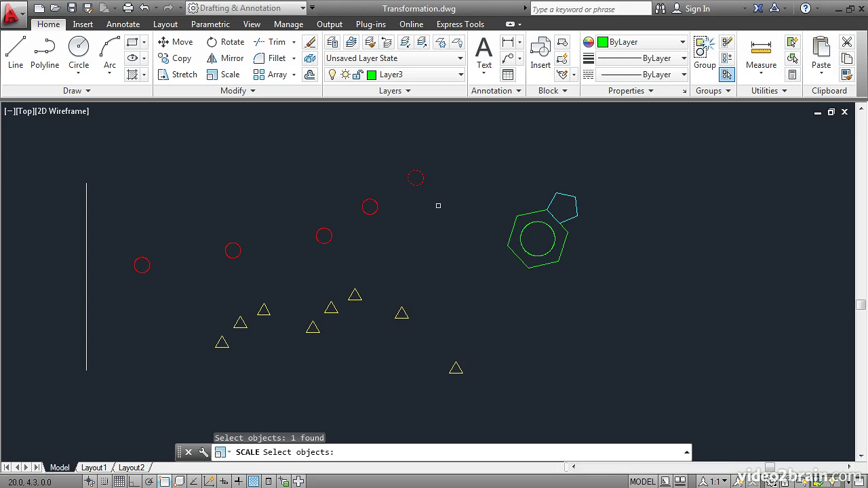
{"action": "key", "text": "Return"}
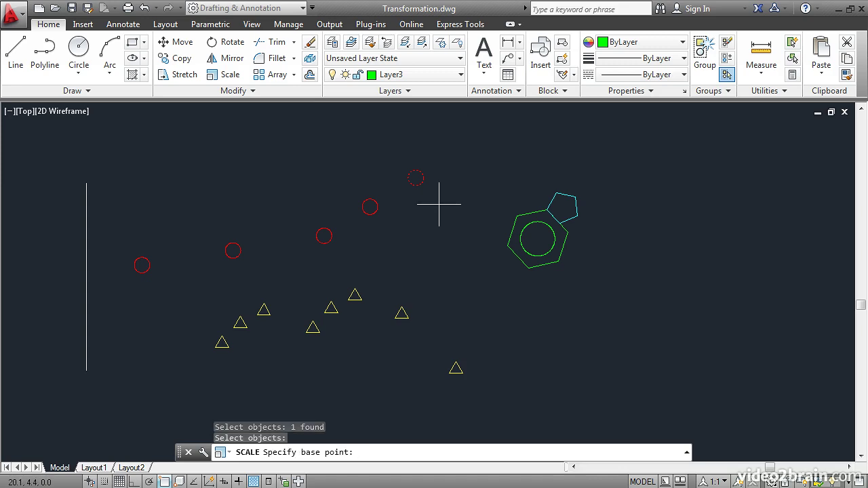
{"action": "left_click", "coordinate": [416, 178]}
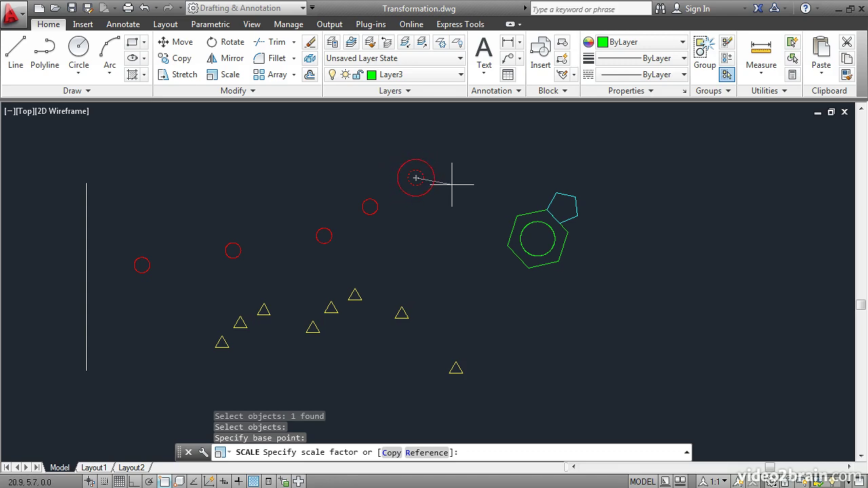
{"action": "left_click", "coordinate": [465, 187]}
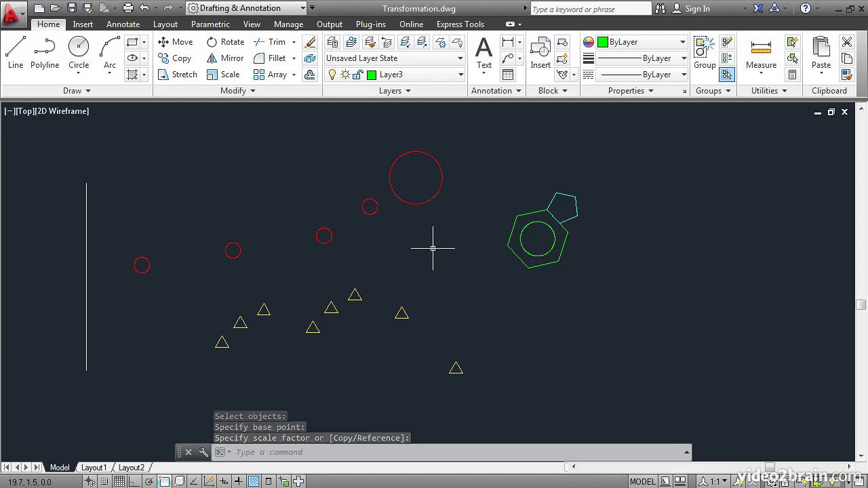
Step: Scale the second red circle from the vertical white line about its center by a factor of 2
{"action": "left_click", "coordinate": [224, 75]}
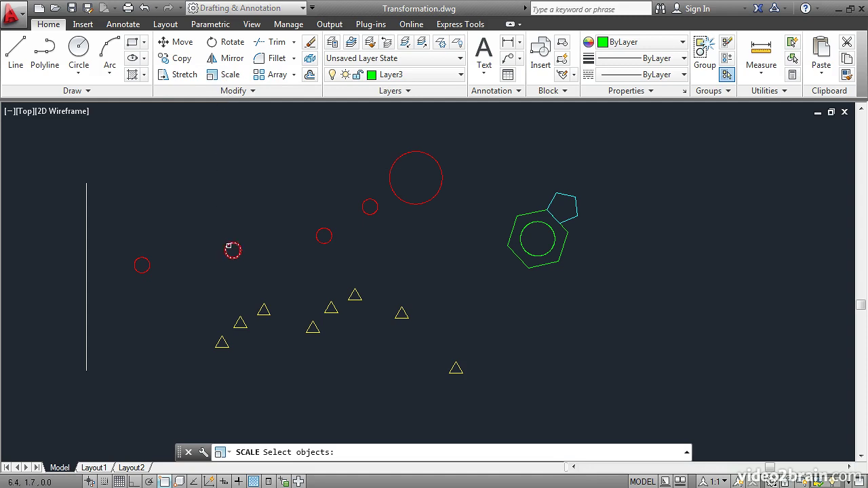
{"action": "left_click", "coordinate": [230, 247]}
{"action": "key", "text": "Return"}
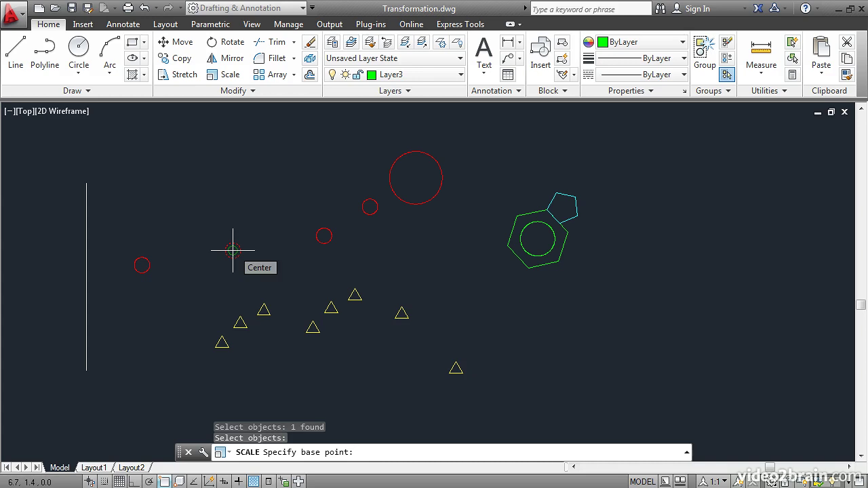
{"action": "left_click", "coordinate": [232, 251]}
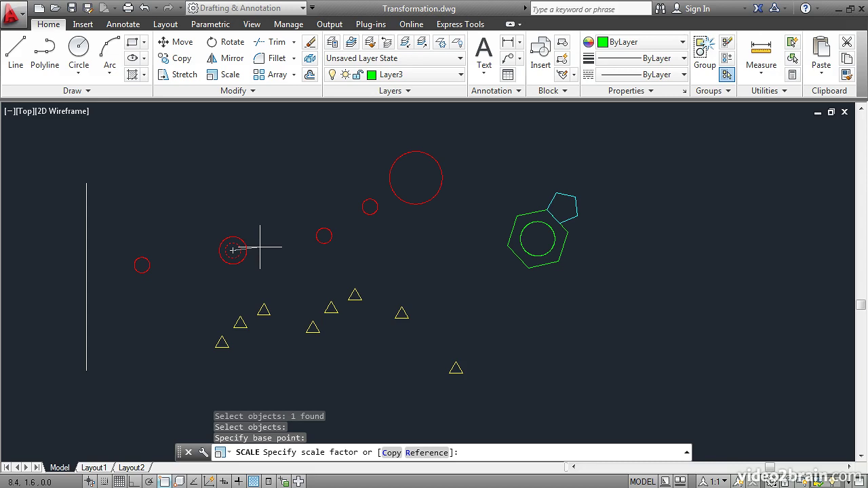
{"action": "type", "text": "2"}
{"action": "key", "text": "Return"}
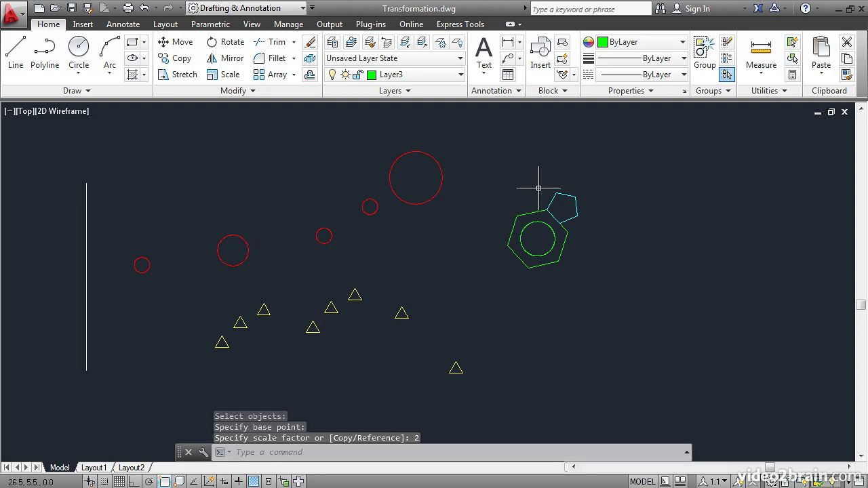
Step: Scale the cyan pentagon from the shared hexagon corner with the Reference option, matching its adjoining edge to the full hexagon edge
{"action": "scroll", "coordinate": [566, 205], "scroll_direction": "up", "scroll_amount": 4}
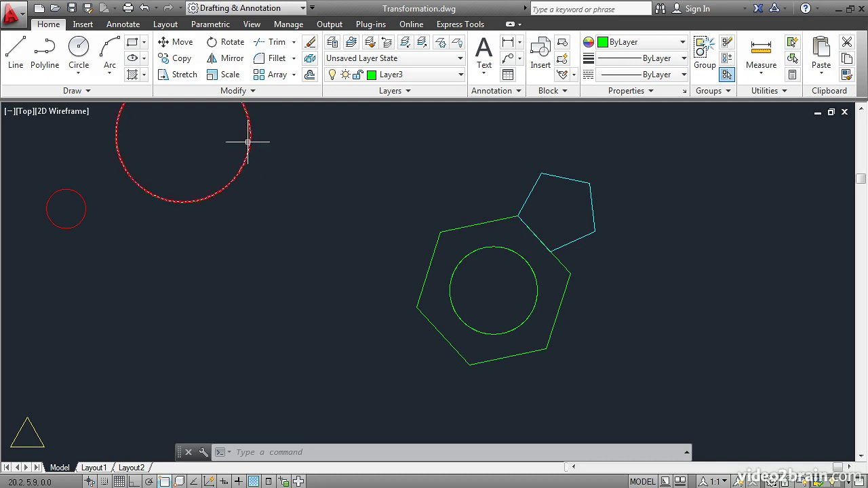
{"action": "left_click", "coordinate": [227, 74]}
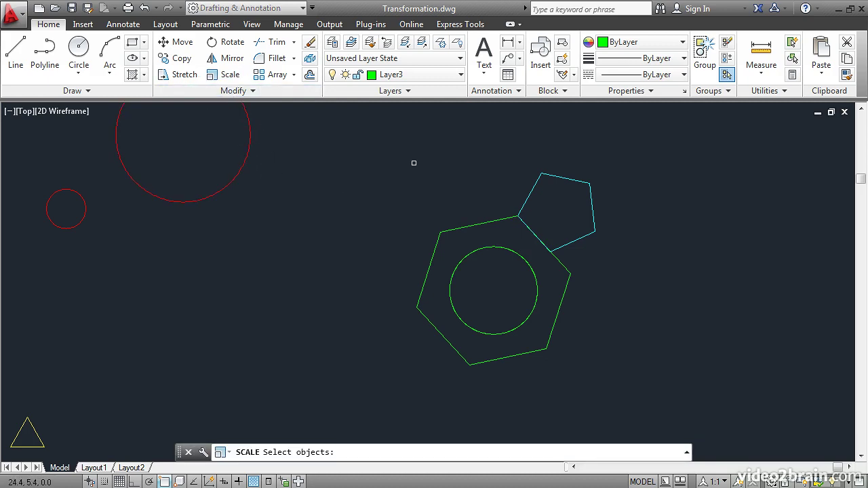
{"action": "left_click", "coordinate": [524, 203]}
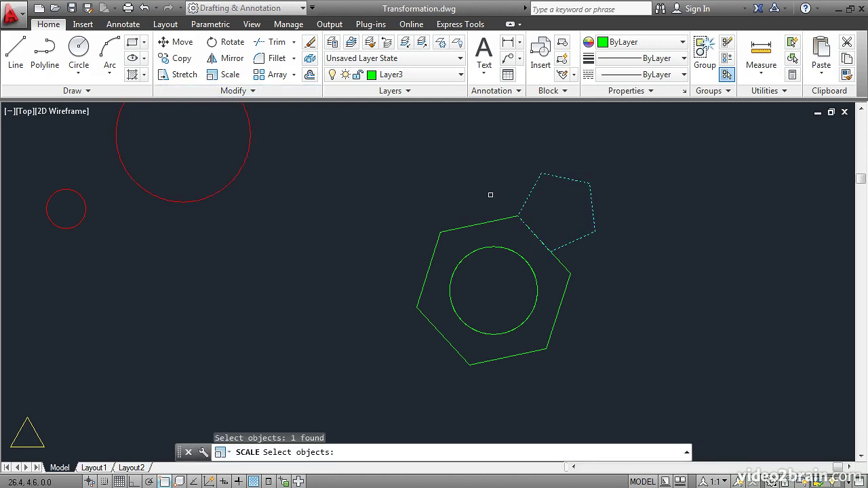
{"action": "key", "text": "Return"}
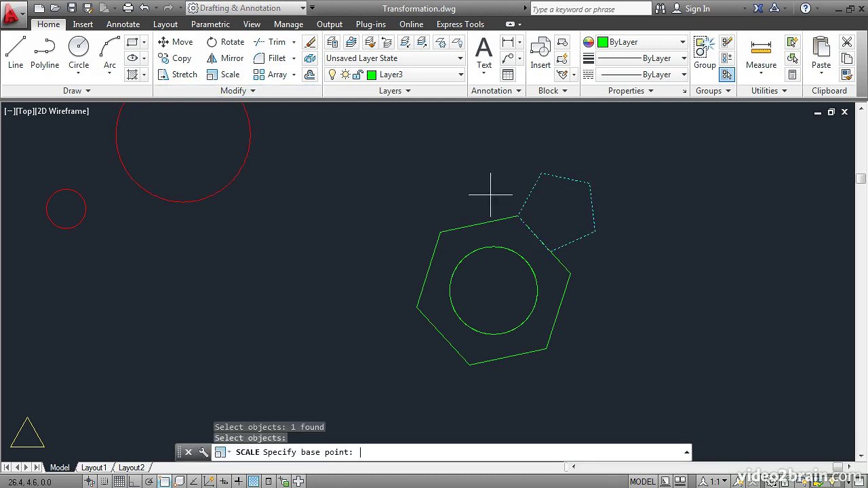
{"action": "left_click", "coordinate": [517, 216]}
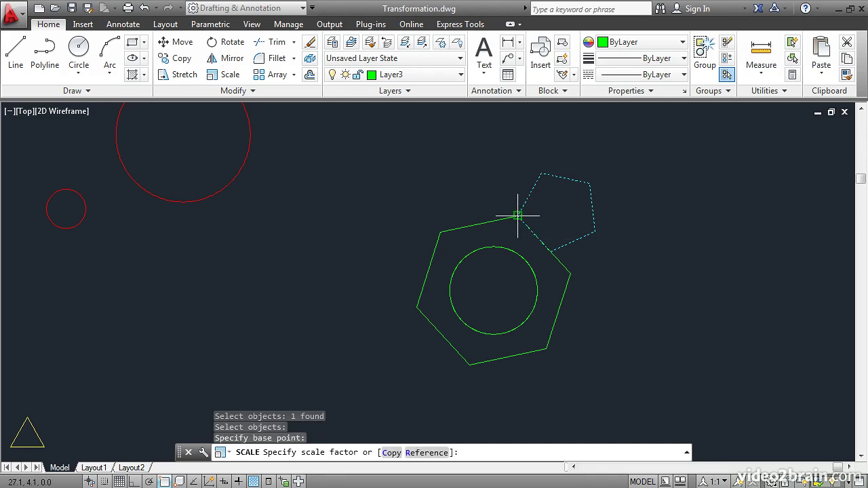
{"action": "left_click", "coordinate": [427, 452]}
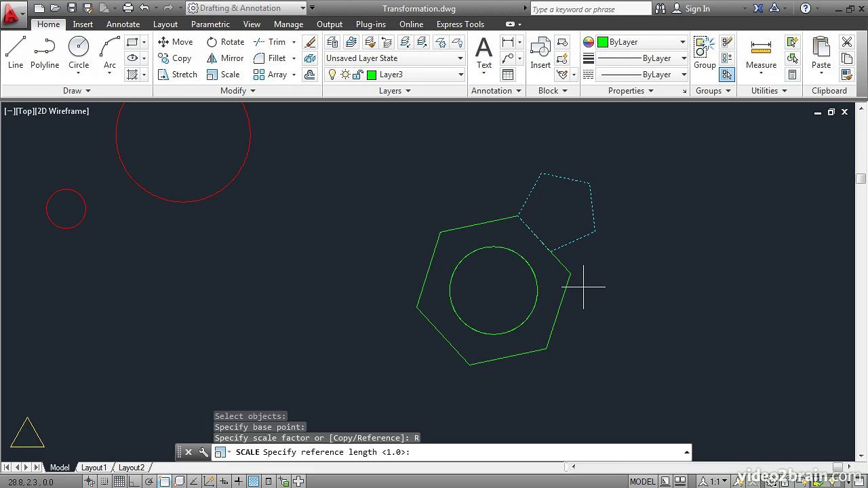
{"action": "left_click", "coordinate": [518, 216]}
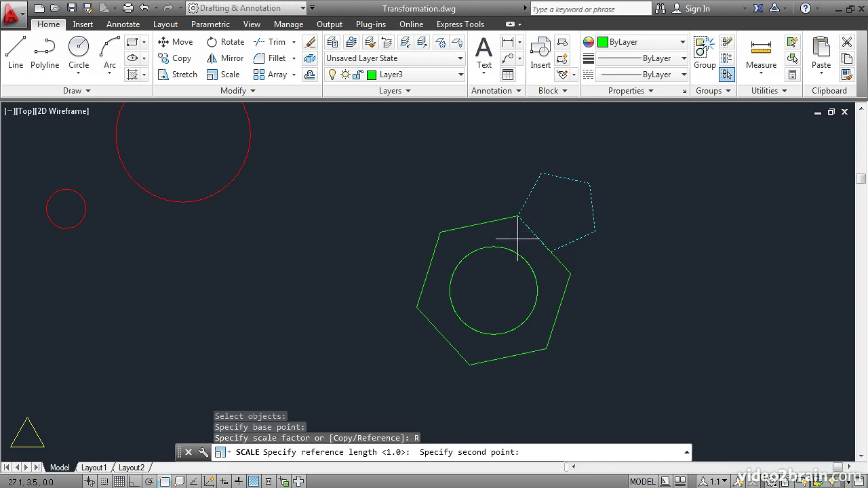
{"action": "left_click", "coordinate": [550, 251]}
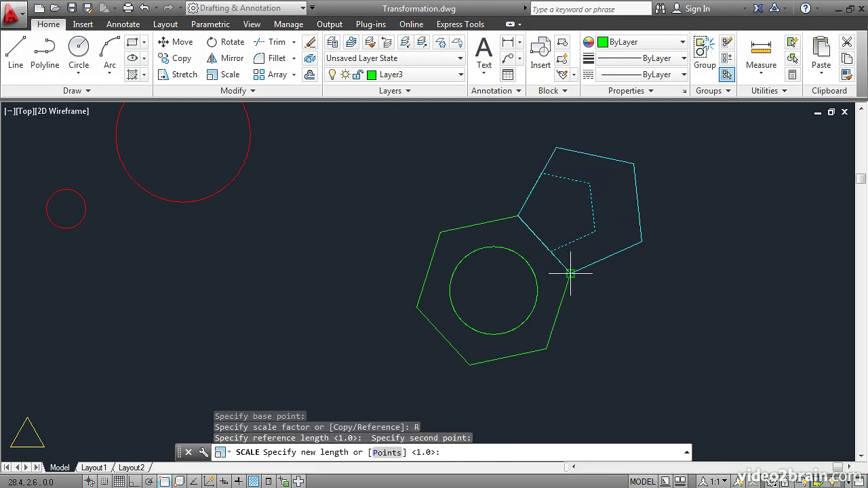
{"action": "left_click", "coordinate": [571, 273]}
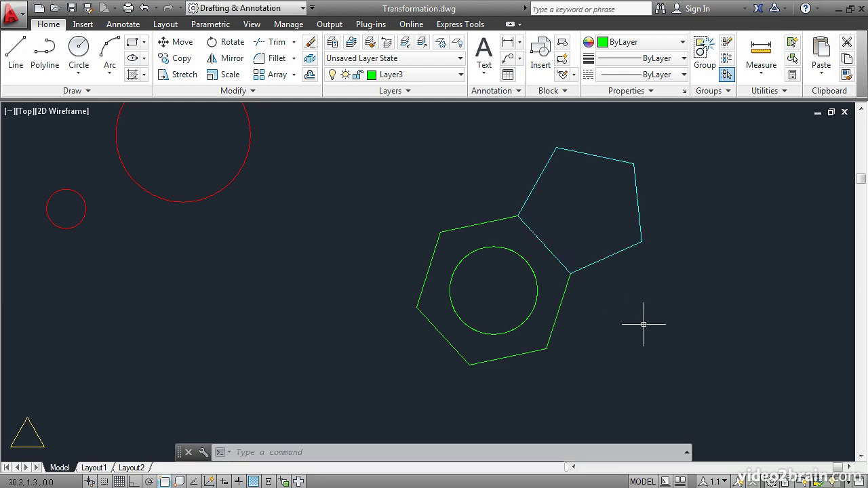
Step: Mirror the large red circle and the two small circles nearest it across the vertical white line, keeping the source objects
{"action": "scroll", "coordinate": [219, 289], "scroll_direction": "down", "scroll_amount": 3}
{"action": "mouse_move", "coordinate": [148, 308]}
{"action": "middle_mouse_down"}
{"action": "mouse_move", "coordinate": [409, 267]}
{"action": "mouse_move", "coordinate": [496, 275]}
{"action": "middle_mouse_up"}
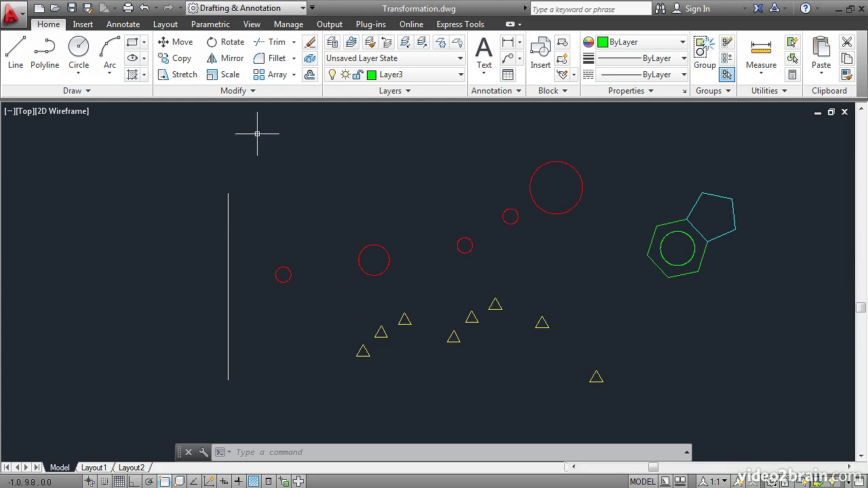
{"action": "left_click", "coordinate": [231, 61]}
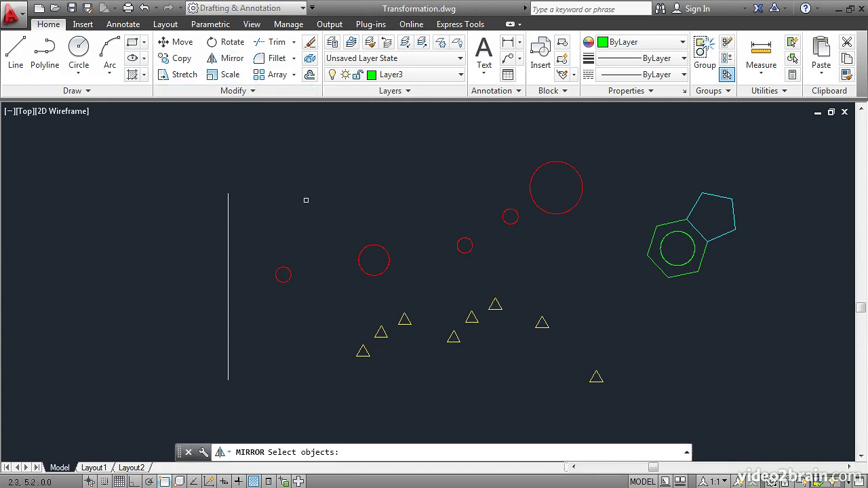
{"action": "left_click", "coordinate": [592, 280]}
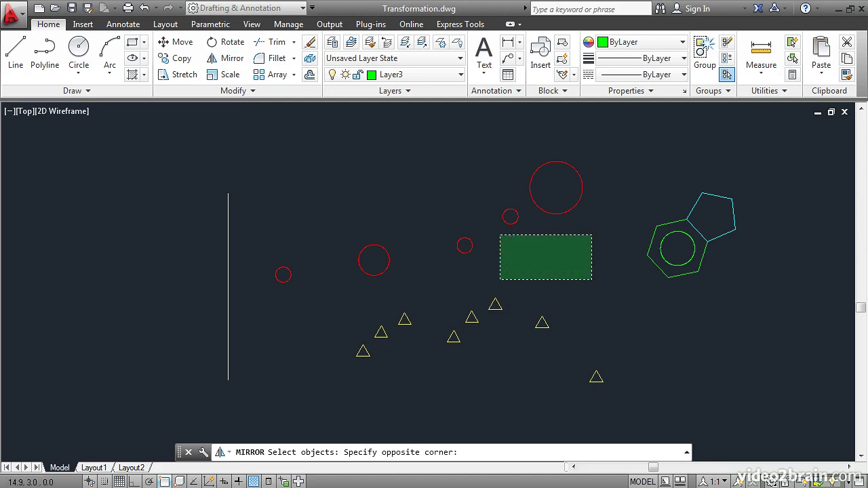
{"action": "left_click", "coordinate": [434, 158]}
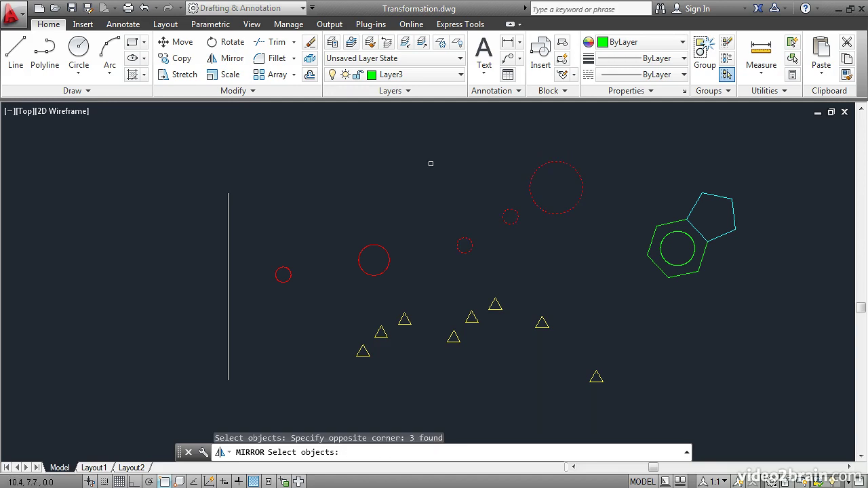
{"action": "key", "text": "Return"}
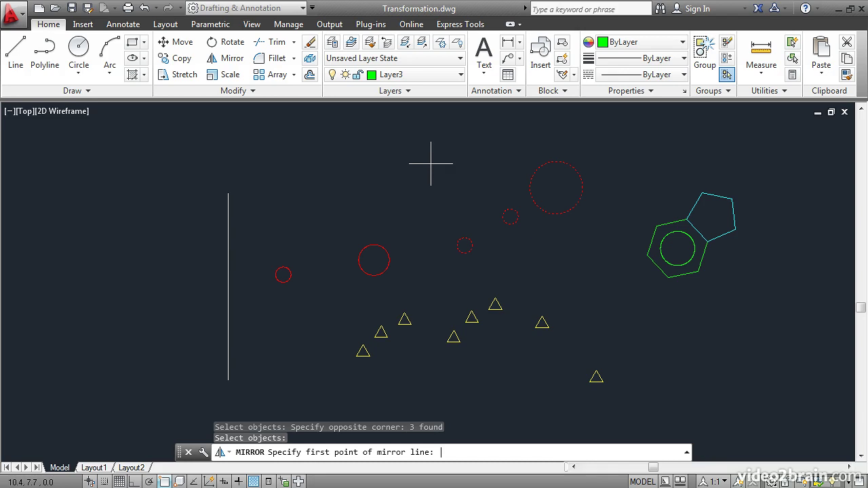
{"action": "left_click", "coordinate": [228, 193]}
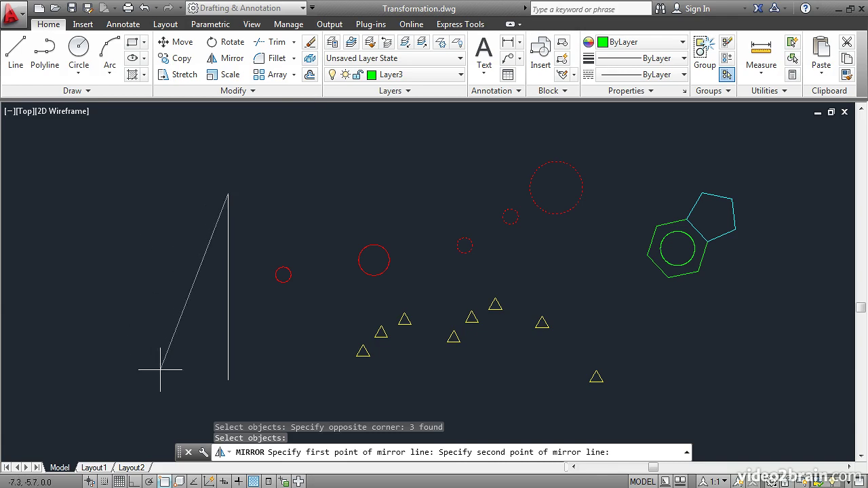
{"action": "left_click", "coordinate": [227, 381]}
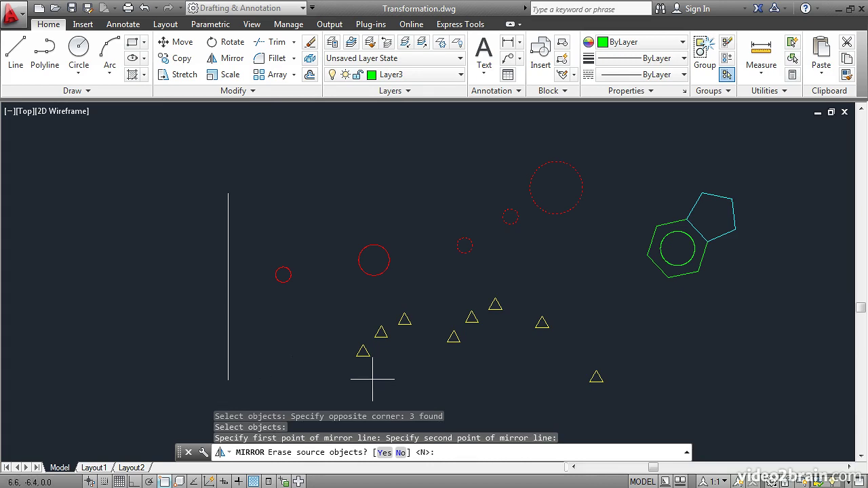
{"action": "type", "text": "N"}
{"action": "key", "text": "Return"}
Step: Mirror the three yellow triangles nearest the vertical white line across that line, erasing the source objects
{"action": "middle_click_drag", "start_coordinate": [199, 330], "coordinate": [373, 340]}
{"action": "scroll", "coordinate": [373, 339], "scroll_direction": "down", "scroll_amount": 2}
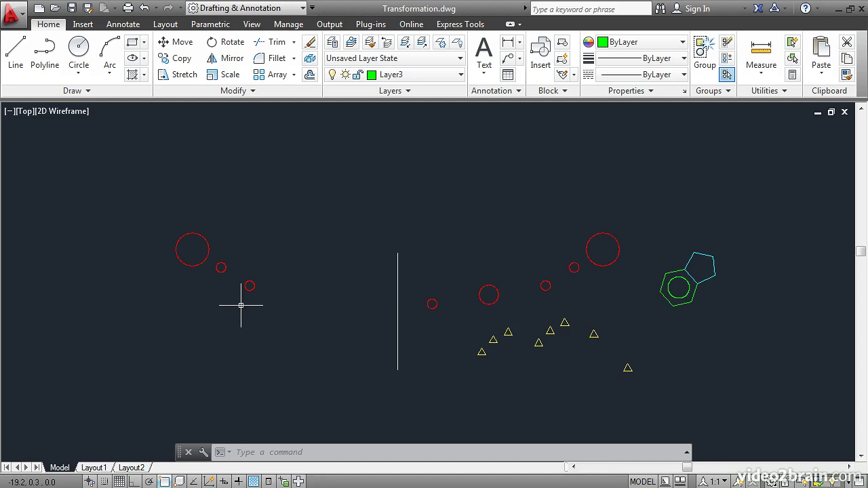
{"action": "left_click", "coordinate": [228, 59]}
{"action": "left_click", "coordinate": [519, 376]}
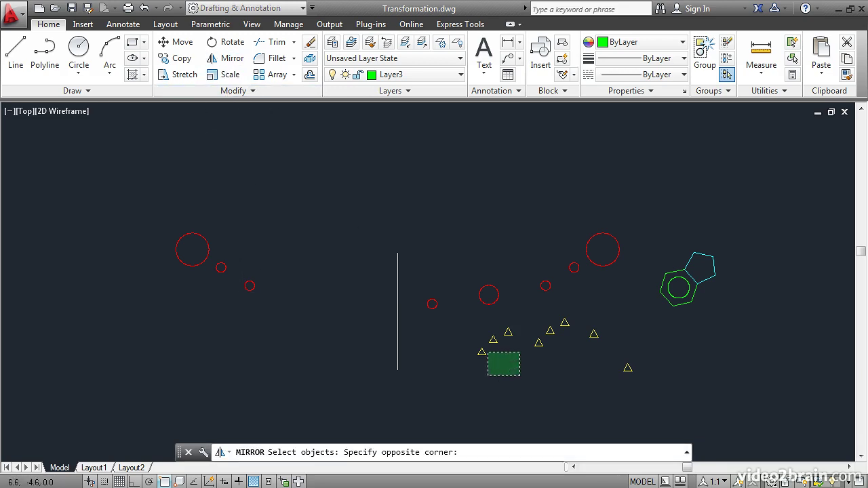
{"action": "left_click", "coordinate": [460, 324]}
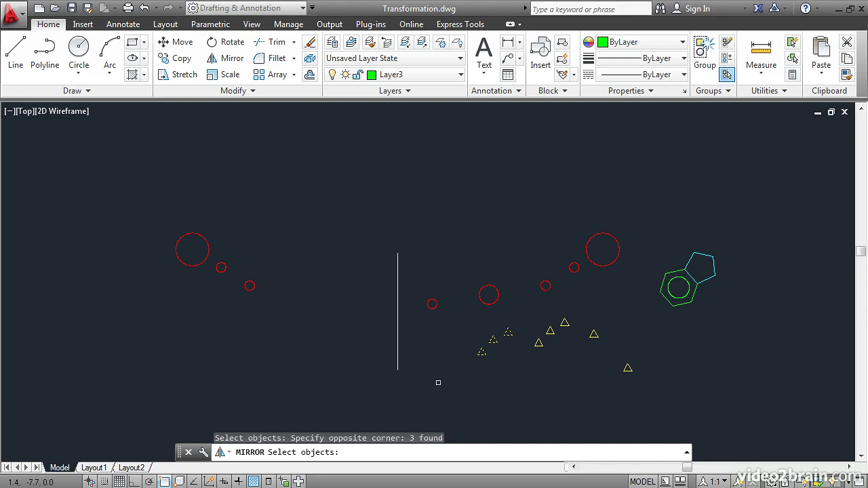
{"action": "key", "text": "Return"}
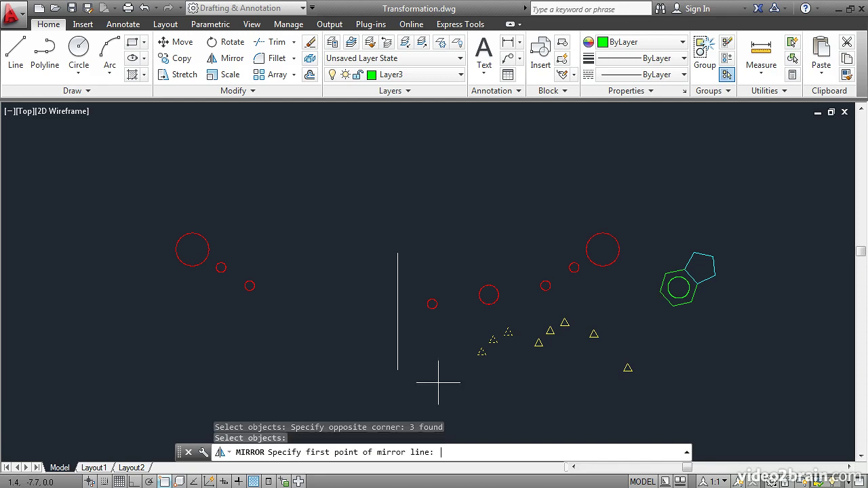
{"action": "left_click", "coordinate": [397, 253]}
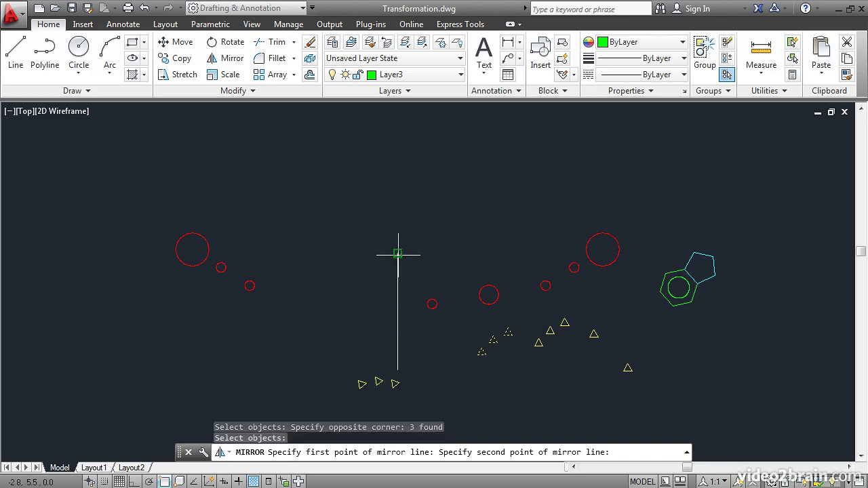
{"action": "left_click", "coordinate": [397, 371]}
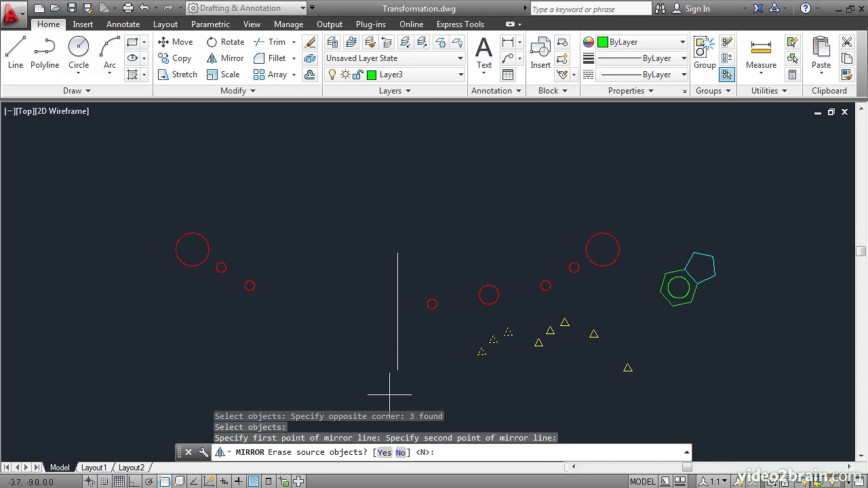
{"action": "left_click", "coordinate": [383, 453]}
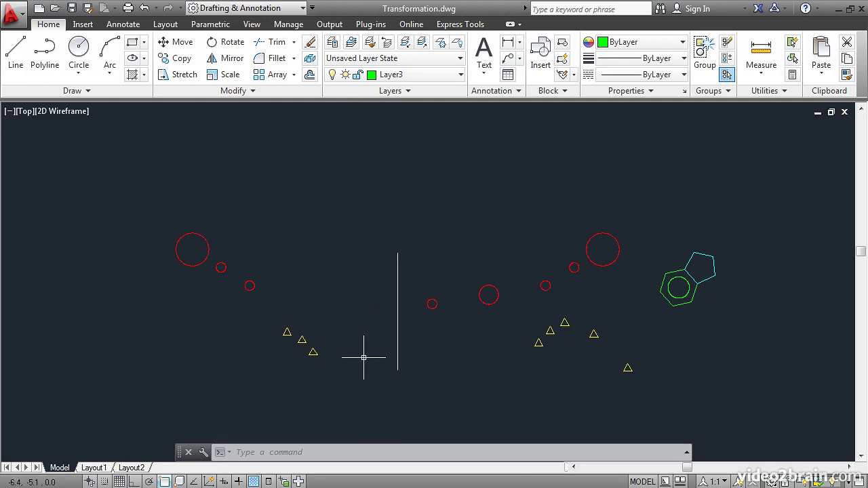
Step: Mirror the three red circles left of the white line upward across a horizontal Ortho mirror line just above them, keeping the source objects
{"action": "left_click", "coordinate": [231, 58]}
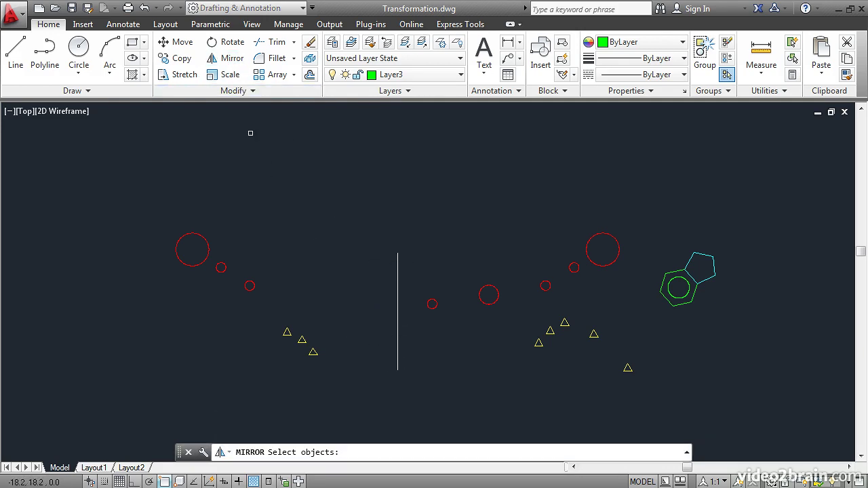
{"action": "left_click_drag", "start_coordinate": [267, 296], "coordinate": [170, 221]}
{"action": "key", "text": "Return"}
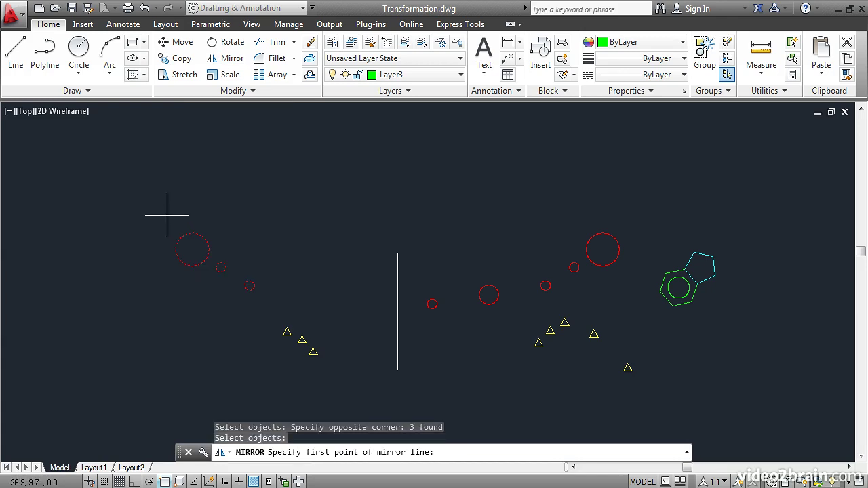
{"action": "left_click", "coordinate": [169, 218]}
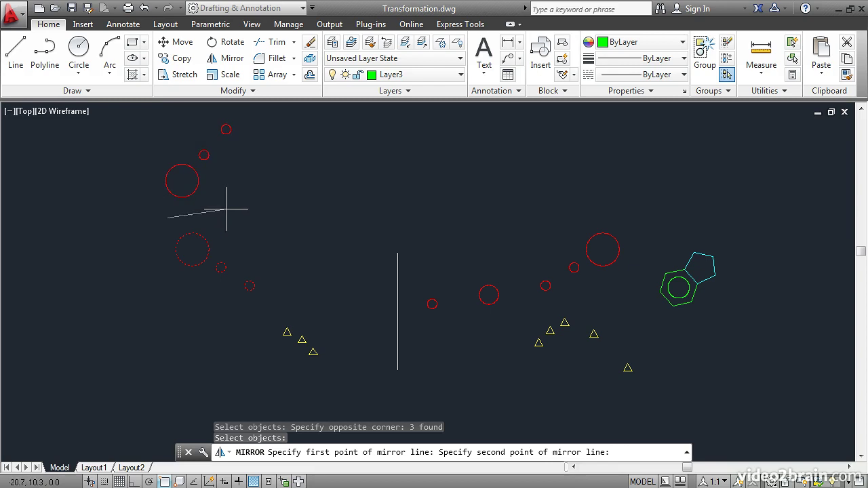
{"action": "left_click", "coordinate": [133, 482]}
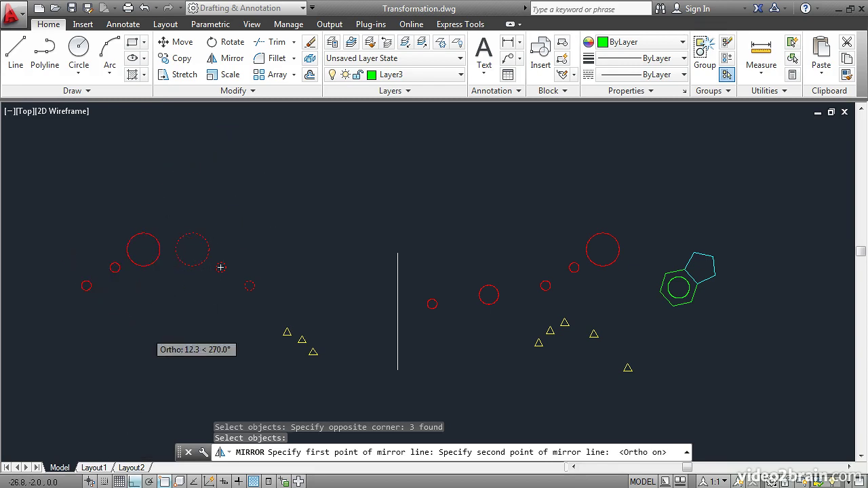
{"action": "left_click", "coordinate": [284, 219]}
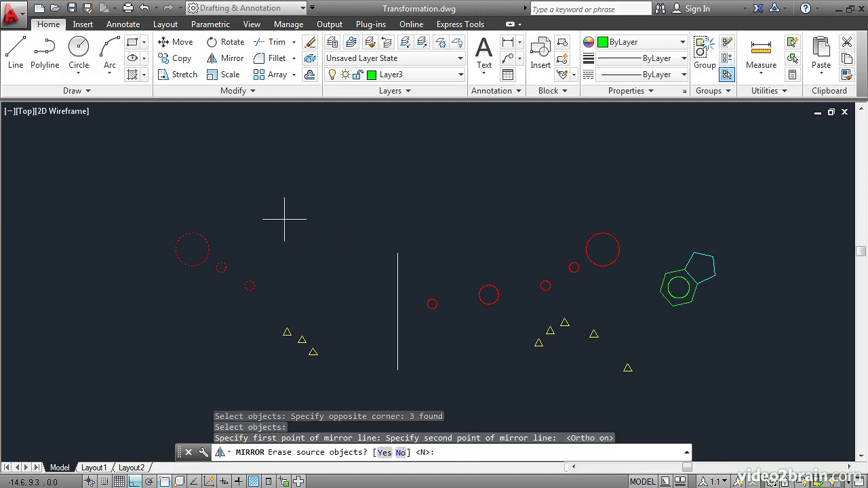
{"action": "key", "text": "Return"}
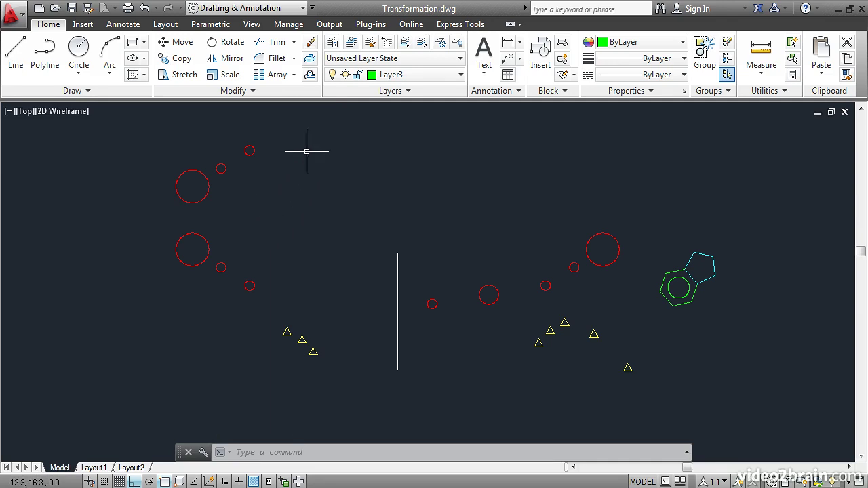
Step: Offset the white vertical line by a distance of 1, making two successive copies to its left and one to its right
{"action": "left_click", "coordinate": [309, 76]}
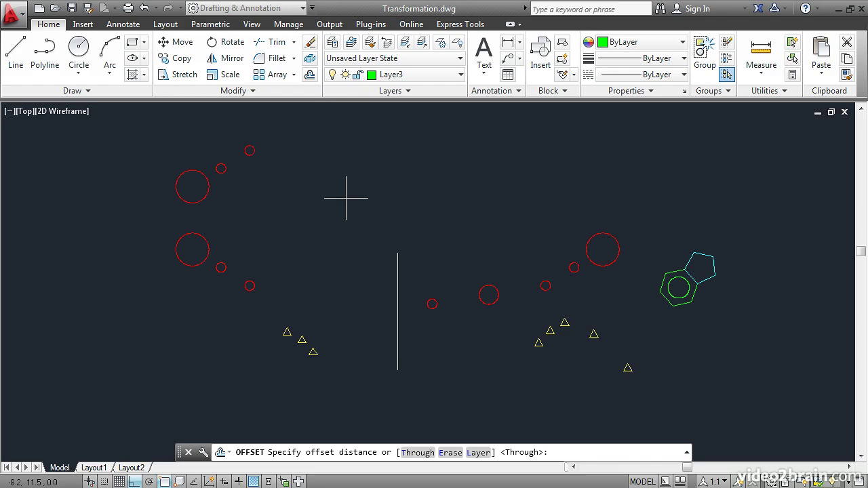
{"action": "type", "text": "1"}
{"action": "key", "text": "Return"}
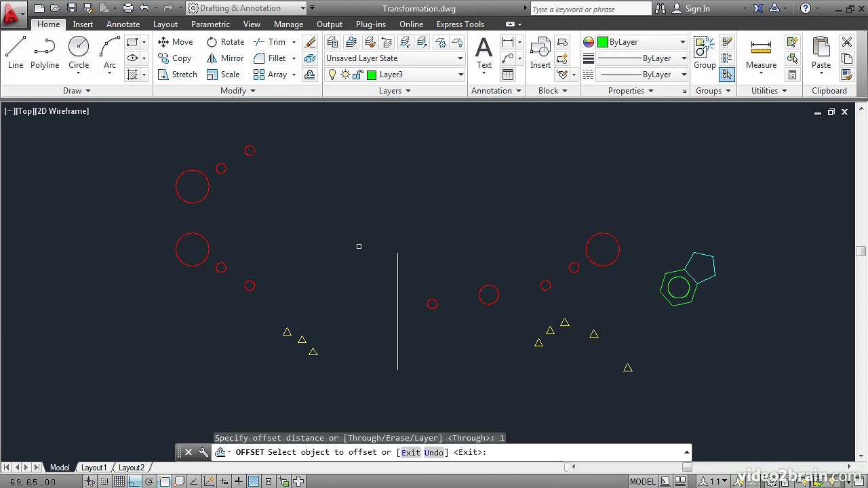
{"action": "left_click", "coordinate": [398, 272]}
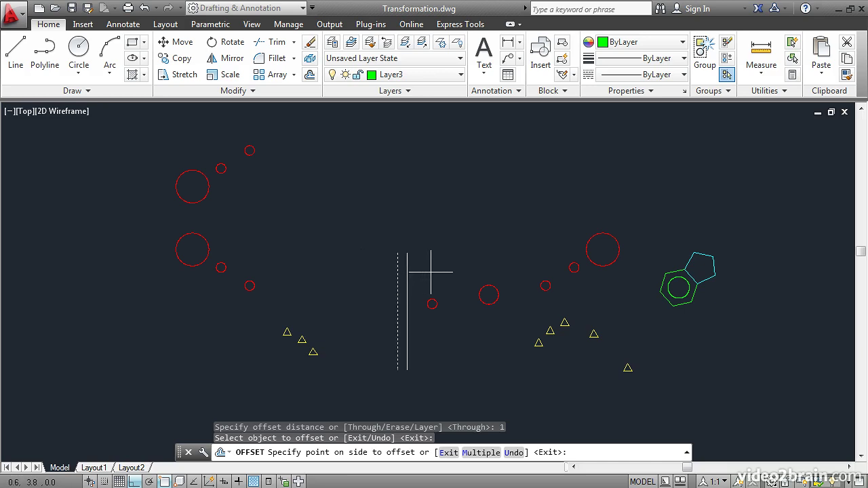
{"action": "left_click", "coordinate": [358, 277]}
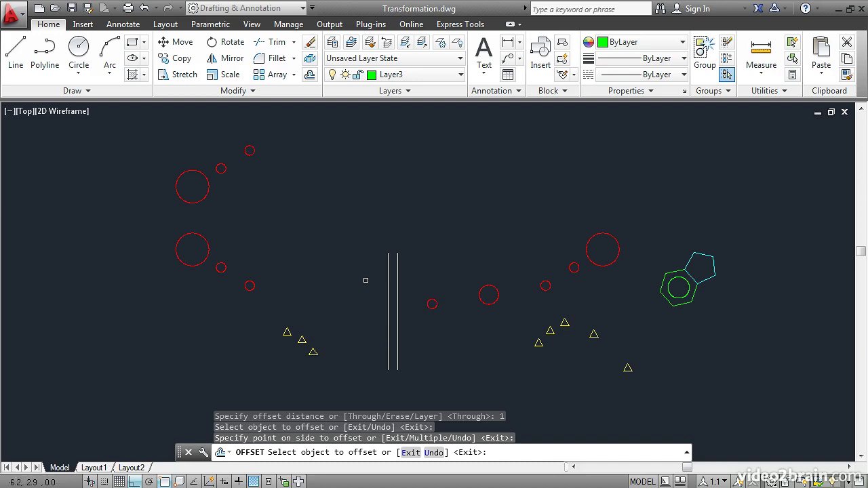
{"action": "left_click", "coordinate": [388, 281]}
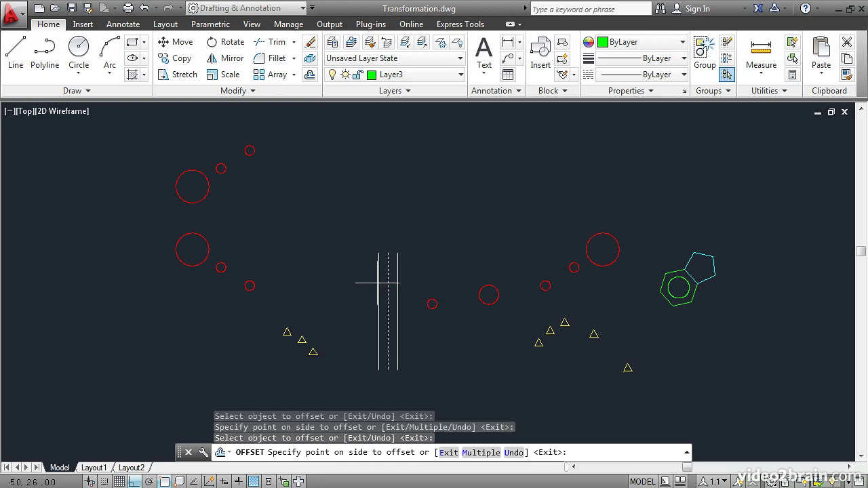
{"action": "left_click", "coordinate": [331, 287]}
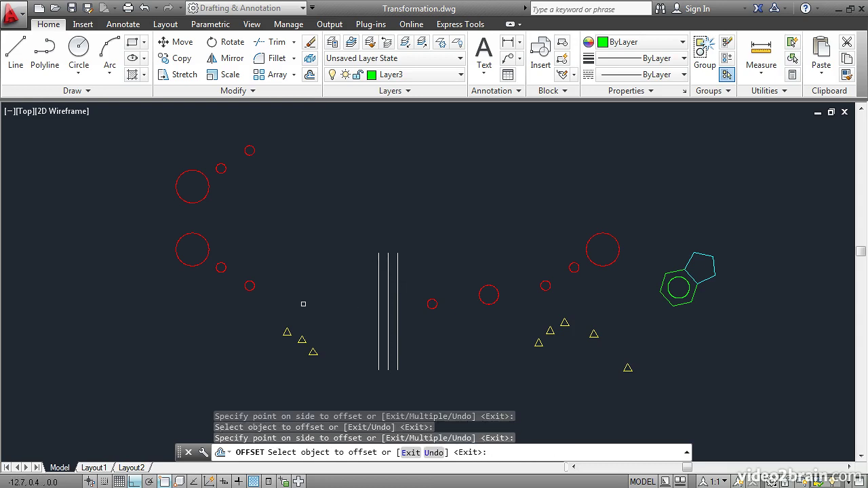
{"action": "left_click", "coordinate": [398, 288]}
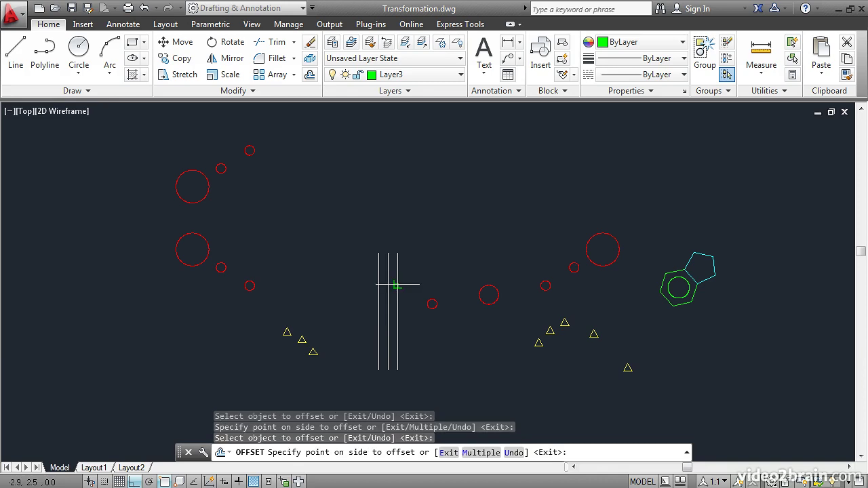
{"action": "left_click", "coordinate": [448, 272]}
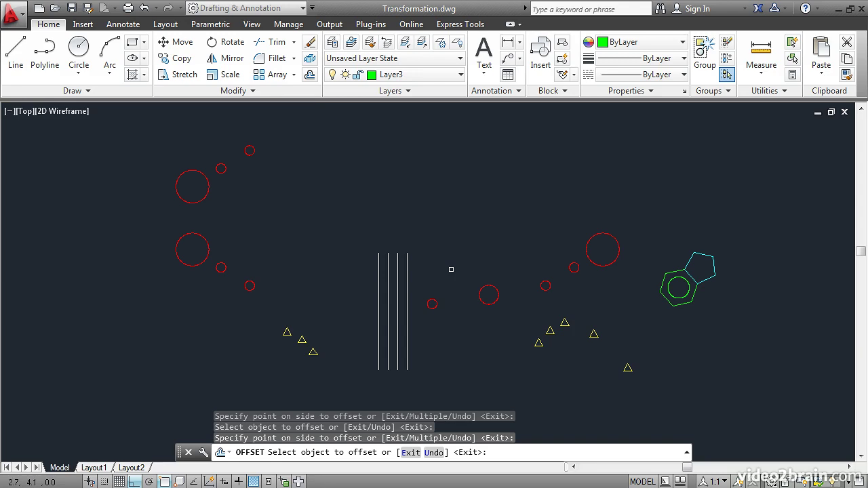
Step: Offset the large red circle right of the white lines and the yellow triangle below it outward by the same distance of 1
{"action": "left_click", "coordinate": [589, 241]}
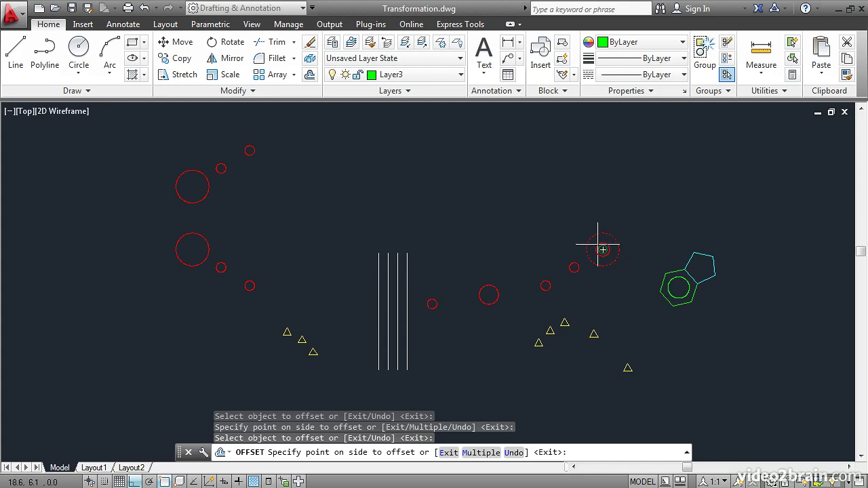
{"action": "left_click", "coordinate": [557, 238]}
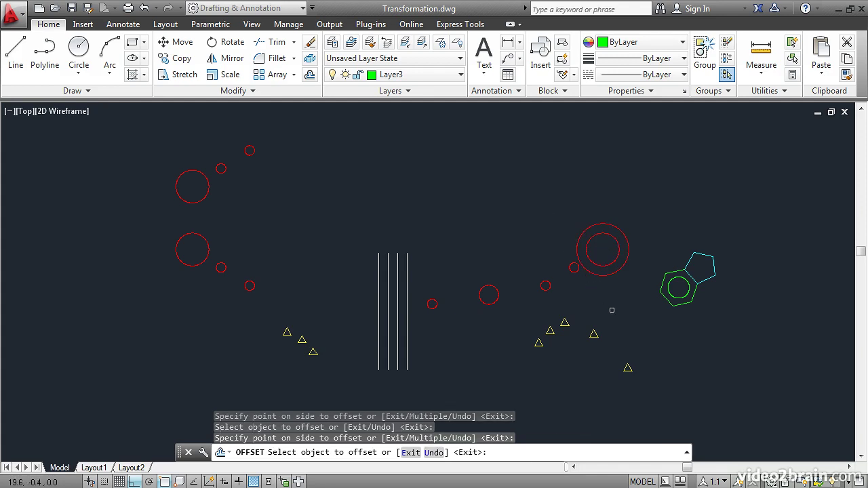
{"action": "left_click", "coordinate": [593, 334]}
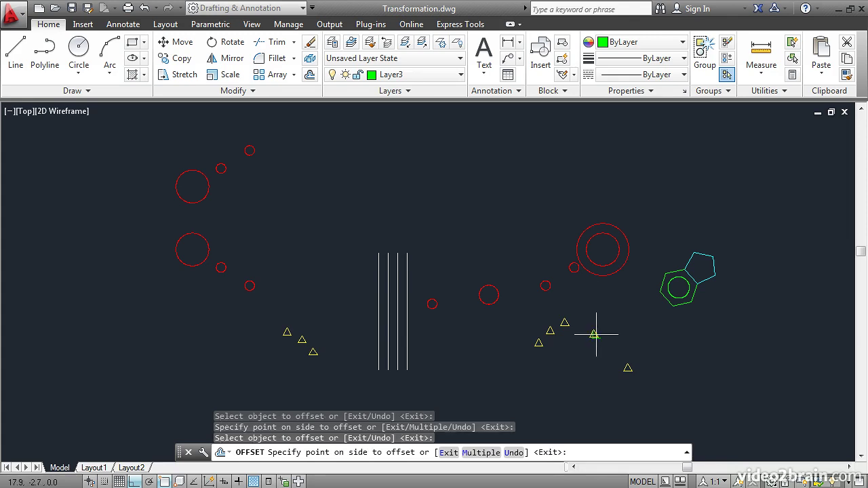
{"action": "left_click", "coordinate": [626, 320]}
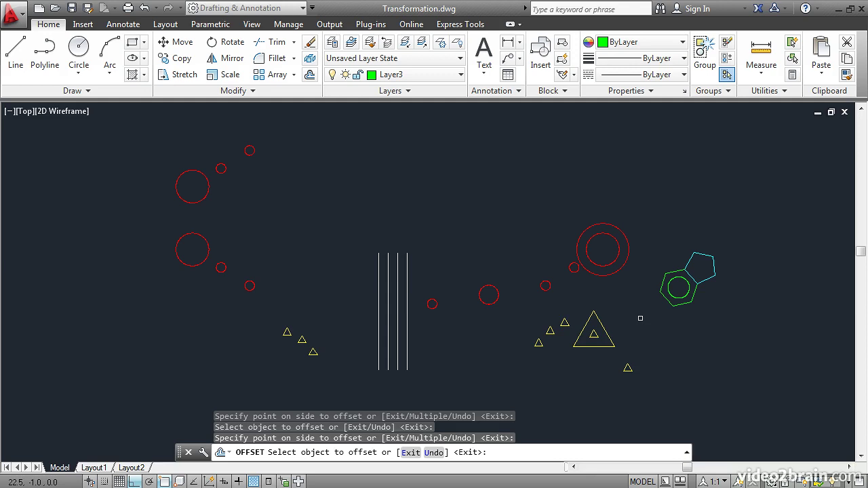
{"action": "key", "text": "Return"}
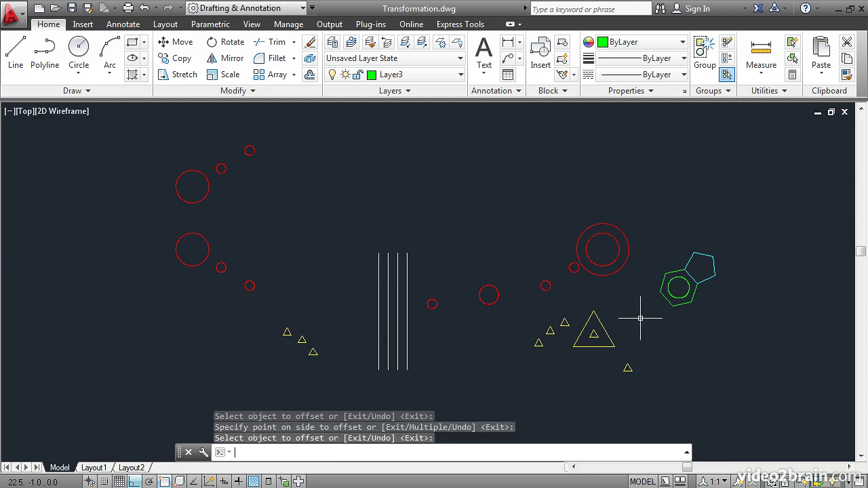